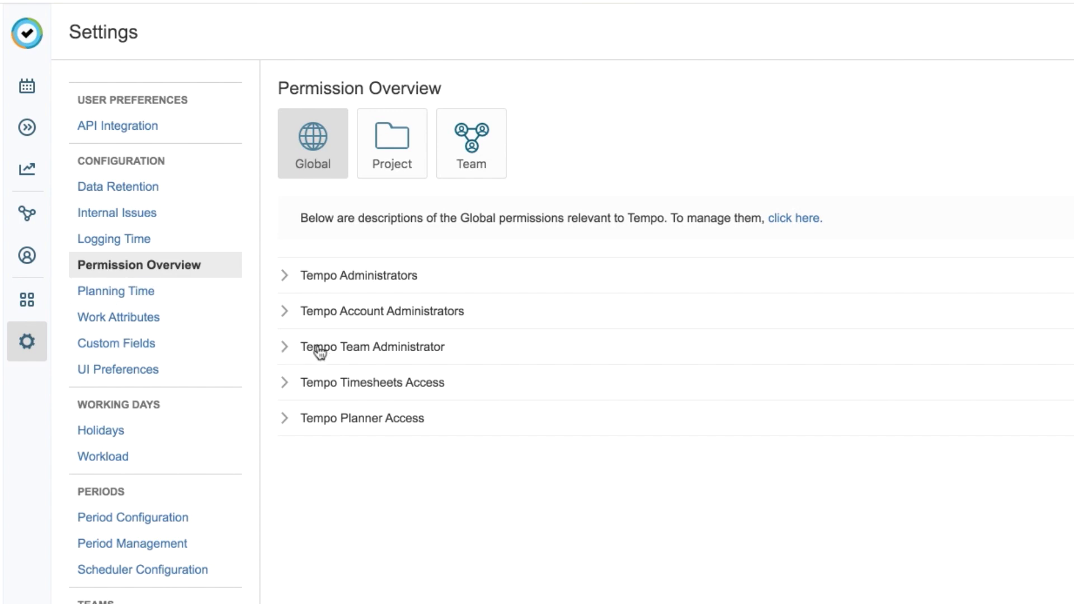
pyautogui.click(801, 221)
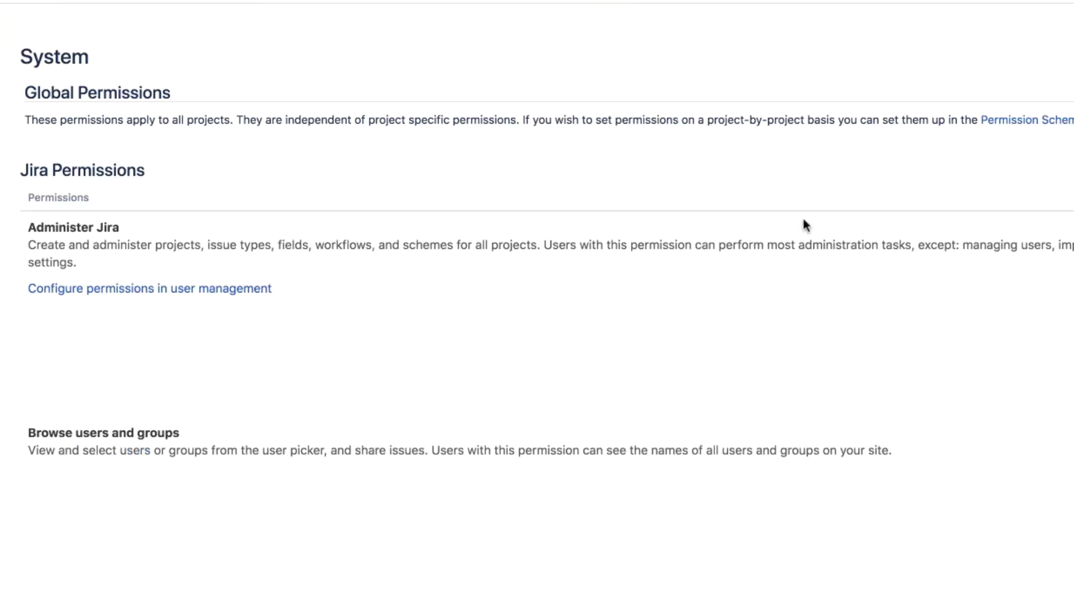
pyautogui.scroll(-10, 803, 224)
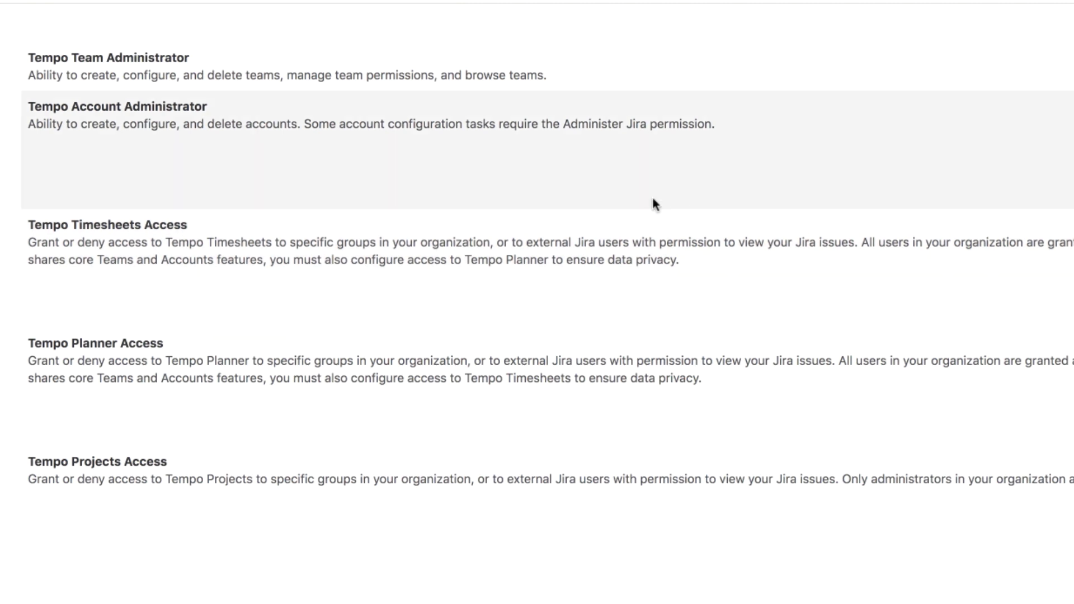
pyautogui.scroll(3, 653, 196)
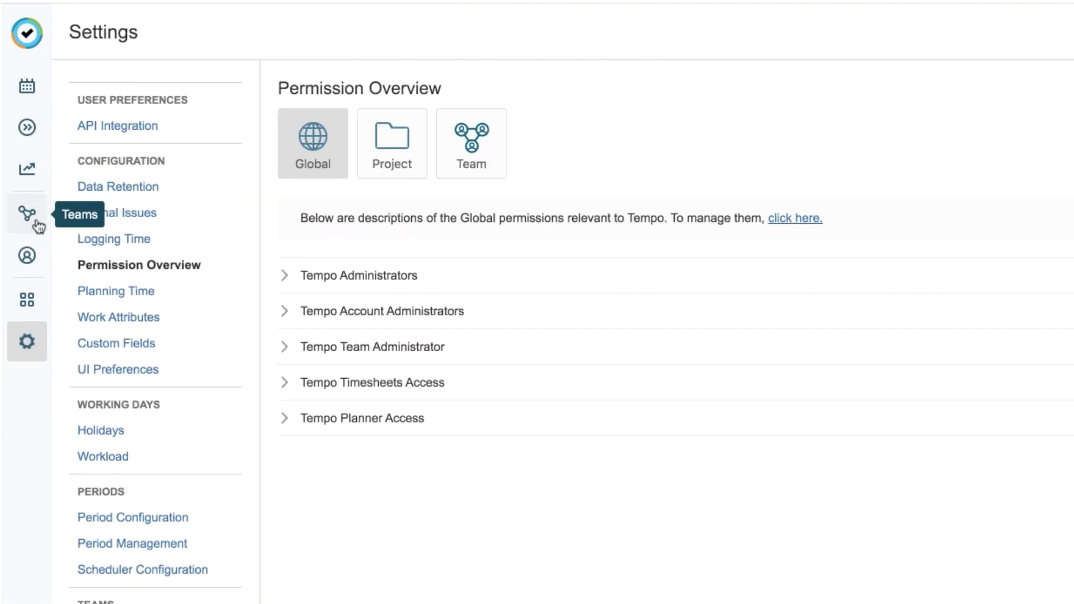
# Step: Start a new team named Cafe and choose its team lead from the people list
pyautogui.click(36, 218)
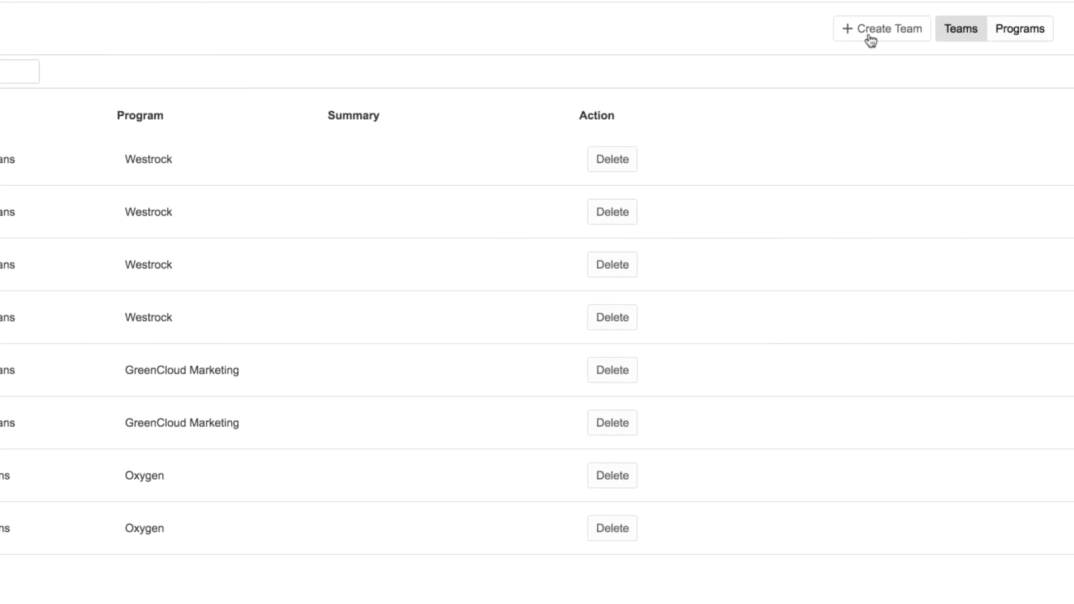
pyautogui.click(877, 33)
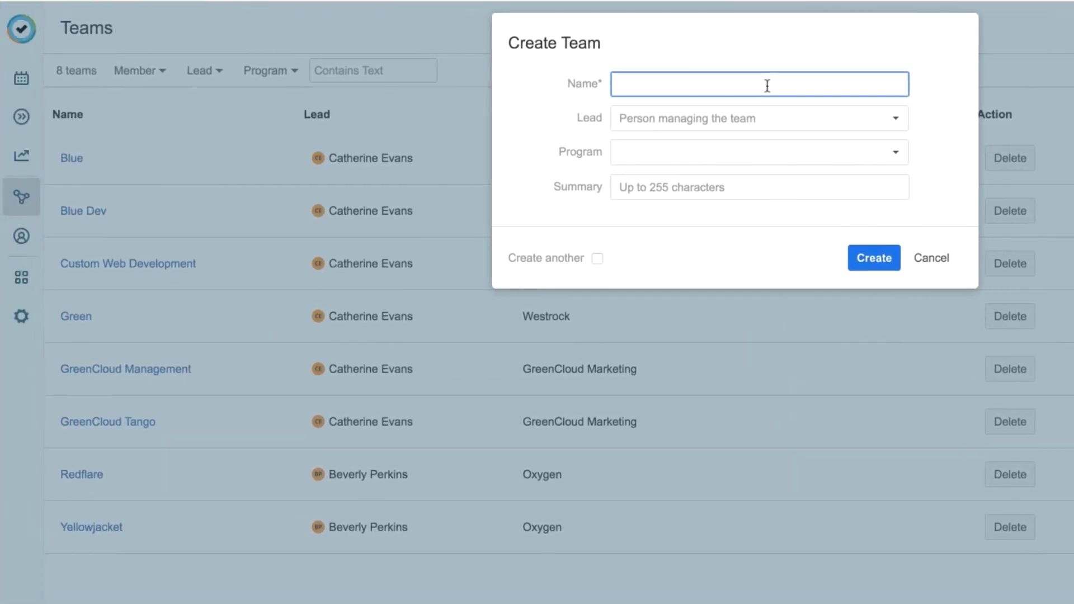
pyautogui.write('Cafe')
pyautogui.click(663, 117)
pyautogui.write('Ca')
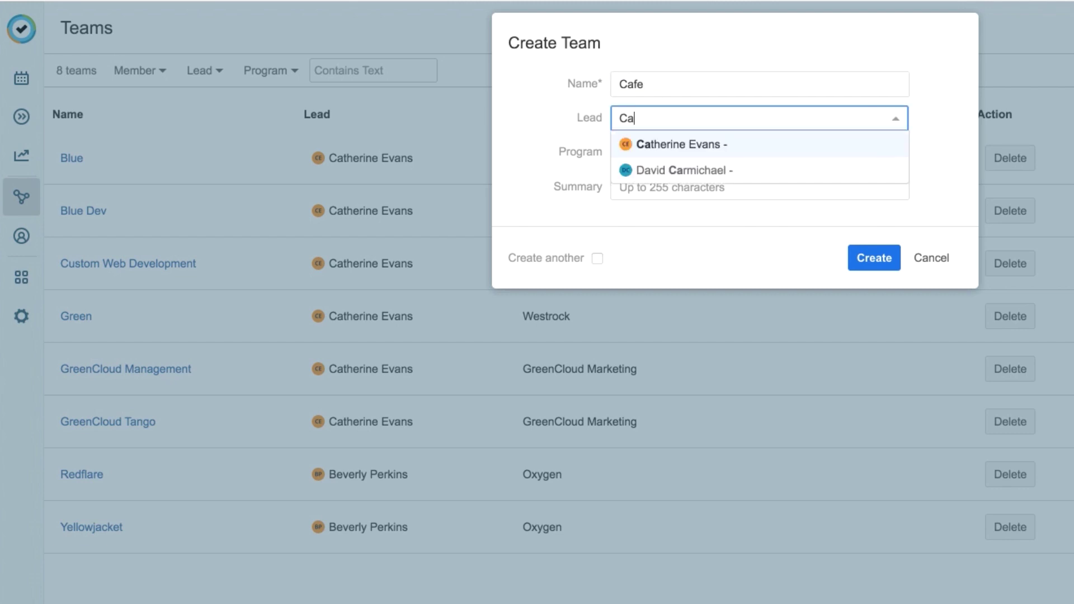
pyautogui.click(673, 146)
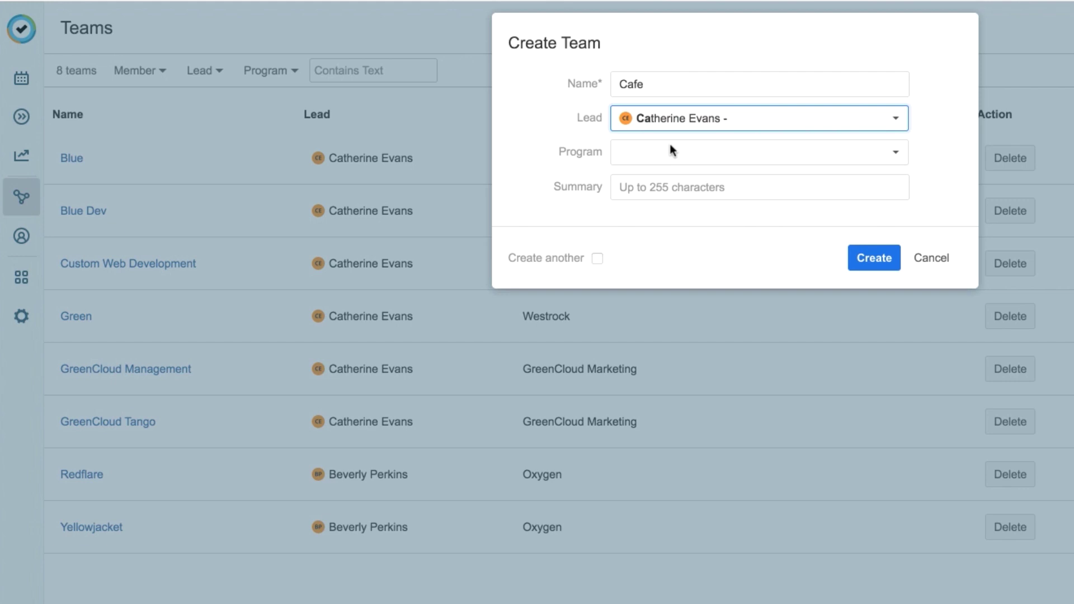
# Step: Put the team in the Oxygen program with summary 'Develop Espress-oh! app' and create it
pyautogui.click(656, 152)
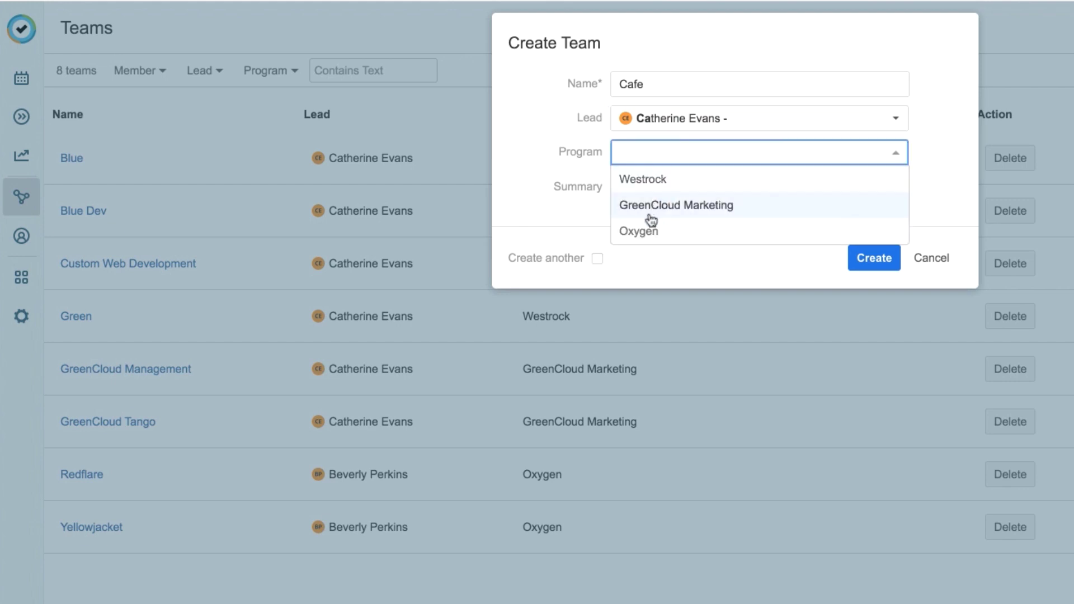
pyautogui.click(659, 235)
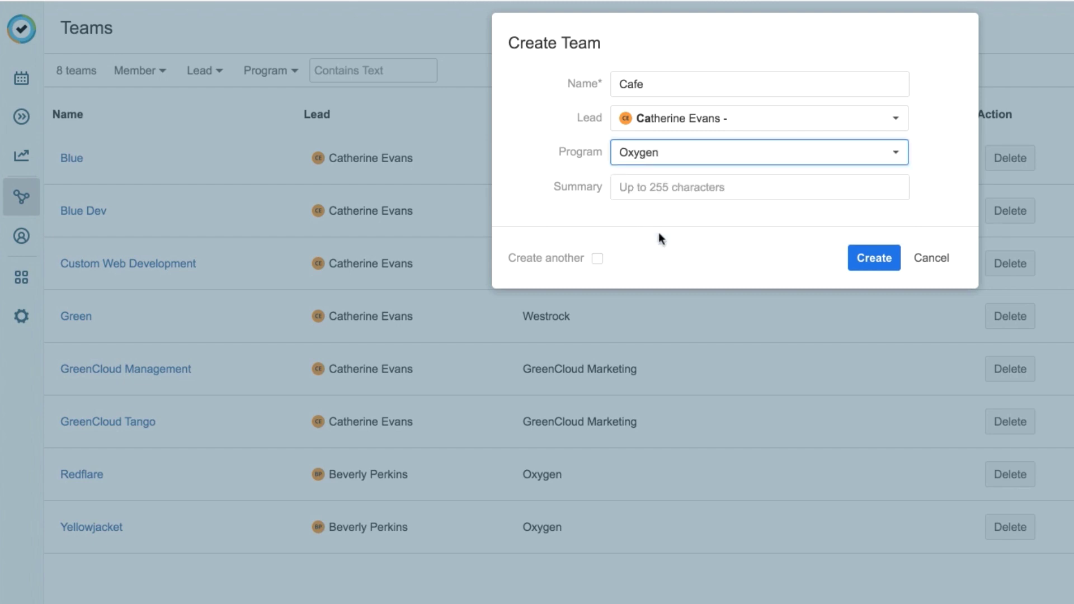
pyautogui.click(627, 187)
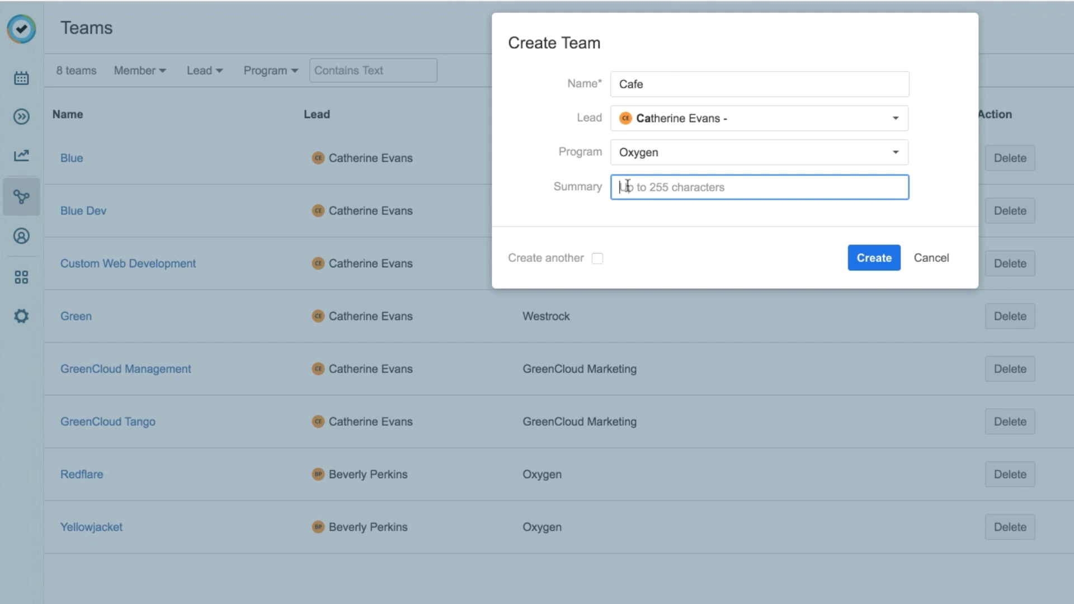
pyautogui.write('Develop ')
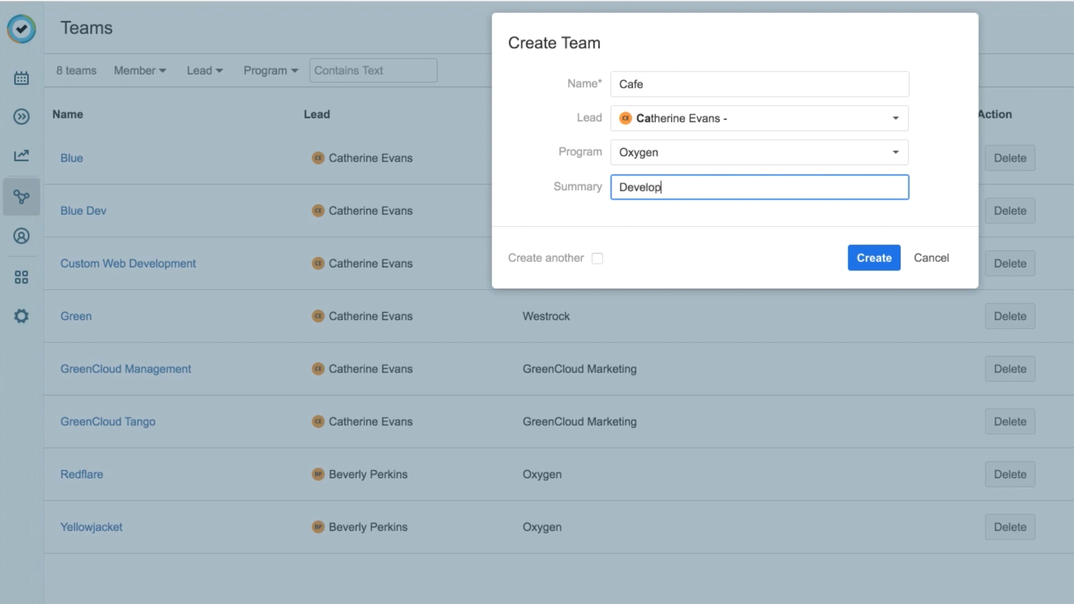
pyautogui.write('Espress-oh! ')
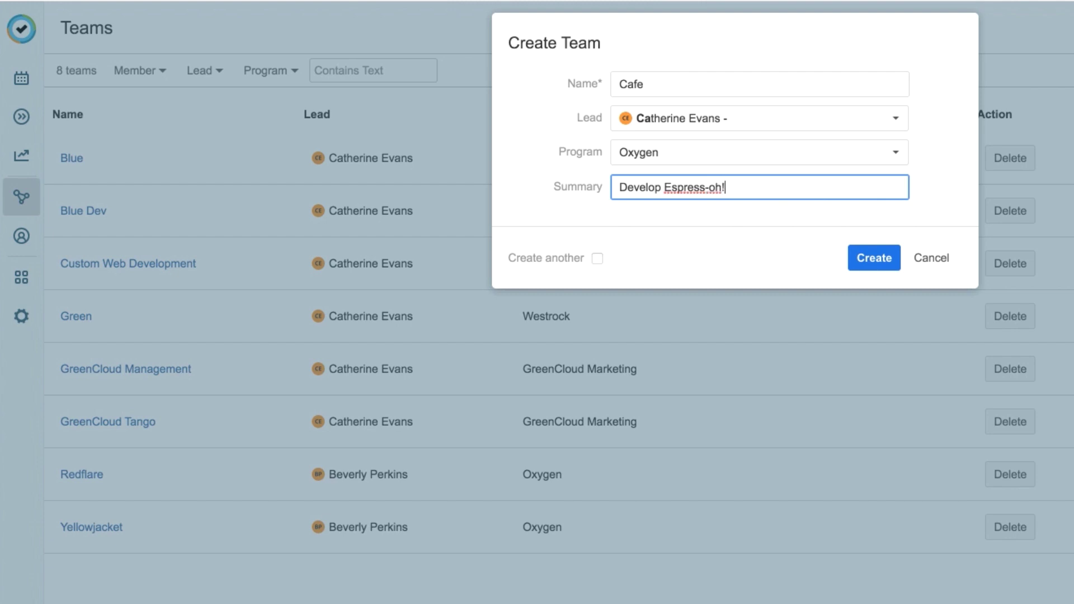
pyautogui.write('app')
pyautogui.click(870, 259)
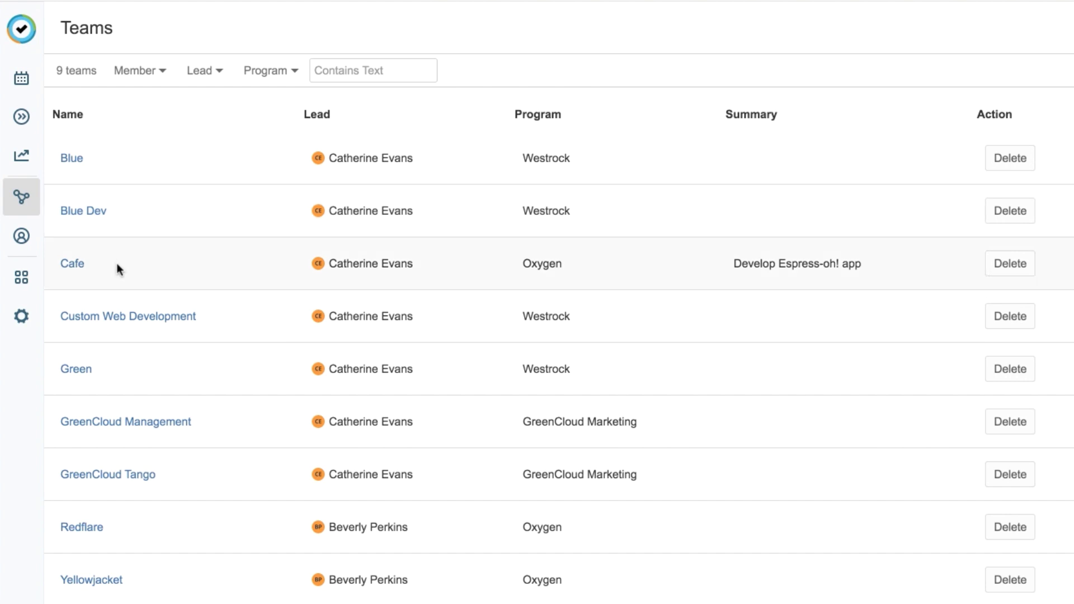
# Step: Add the searched user to Cafe as a UX Designer, leaving the joining date empty
pyautogui.click(72, 266)
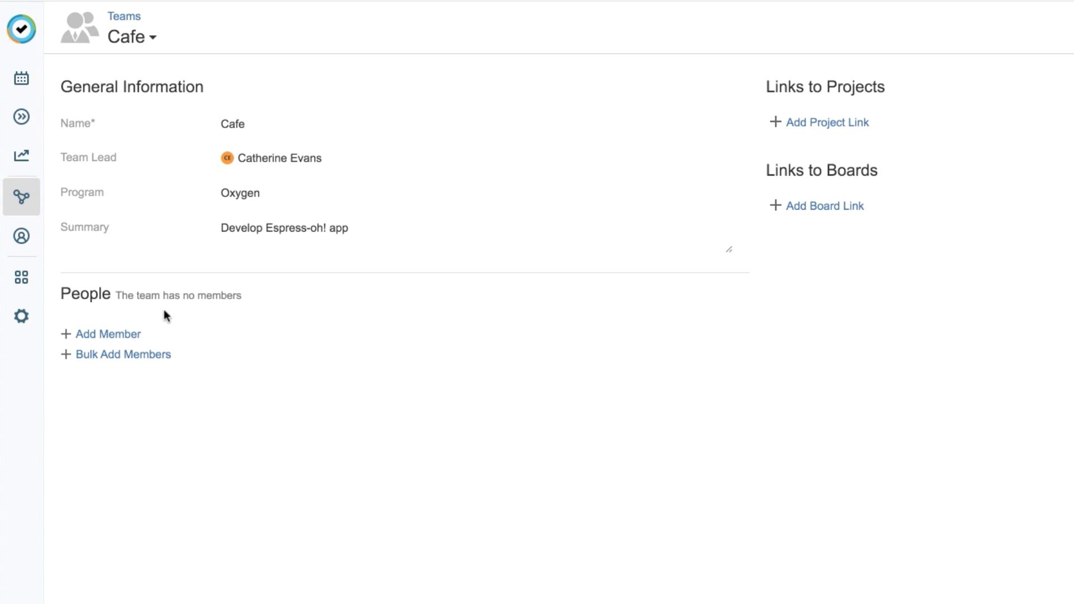
pyautogui.click(127, 335)
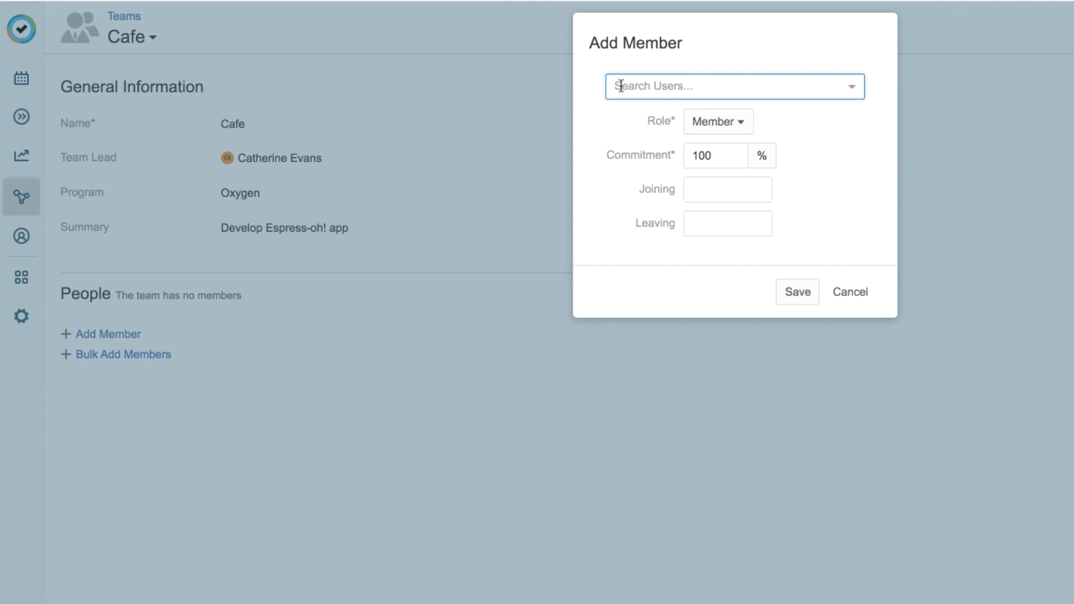
pyautogui.write('Am')
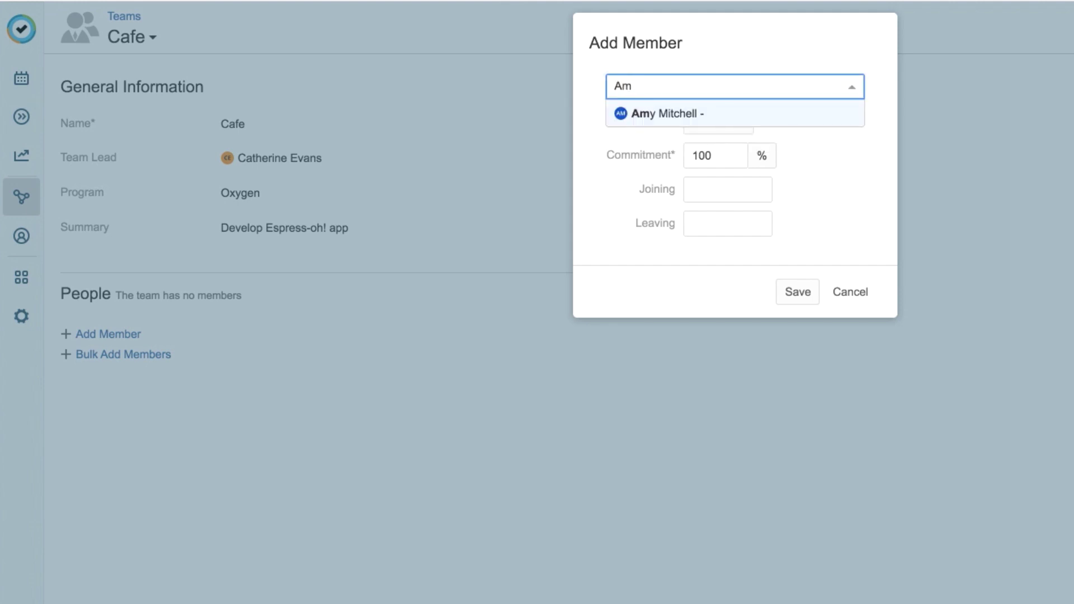
pyautogui.click(647, 113)
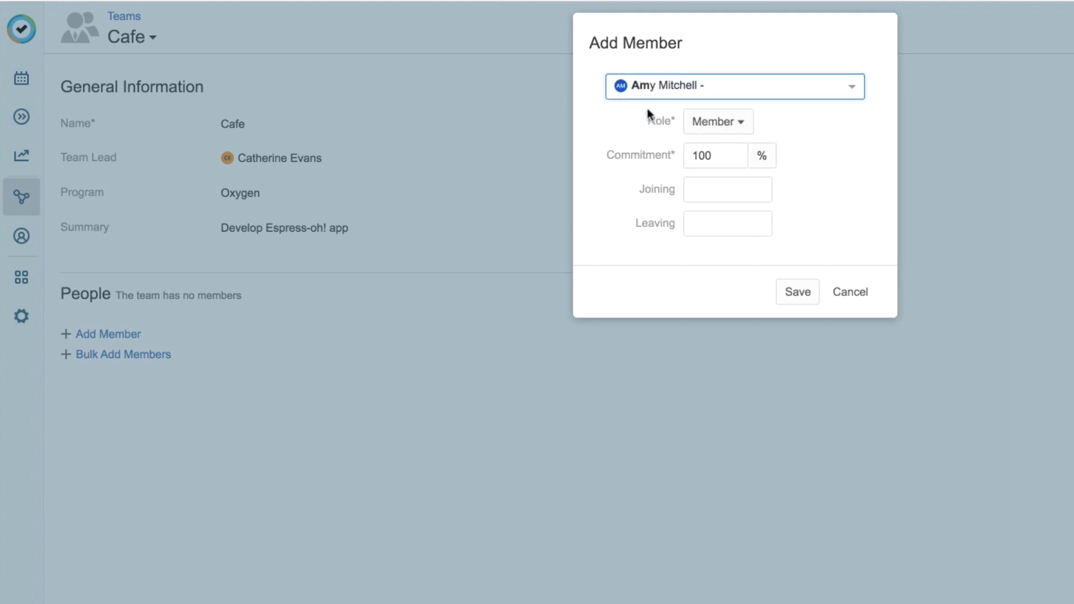
pyautogui.click(742, 128)
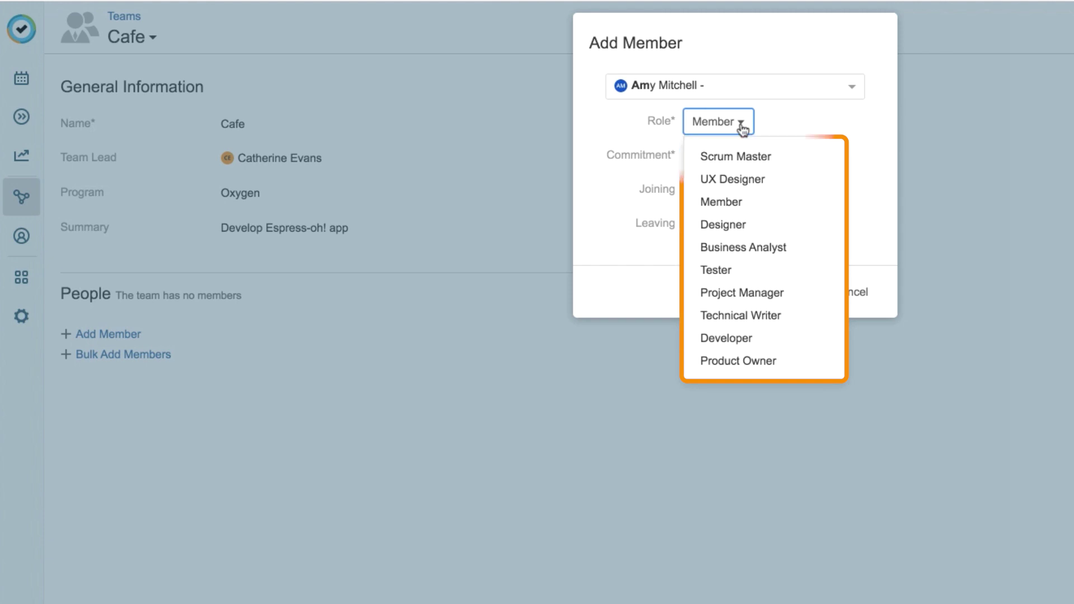
pyautogui.click(793, 183)
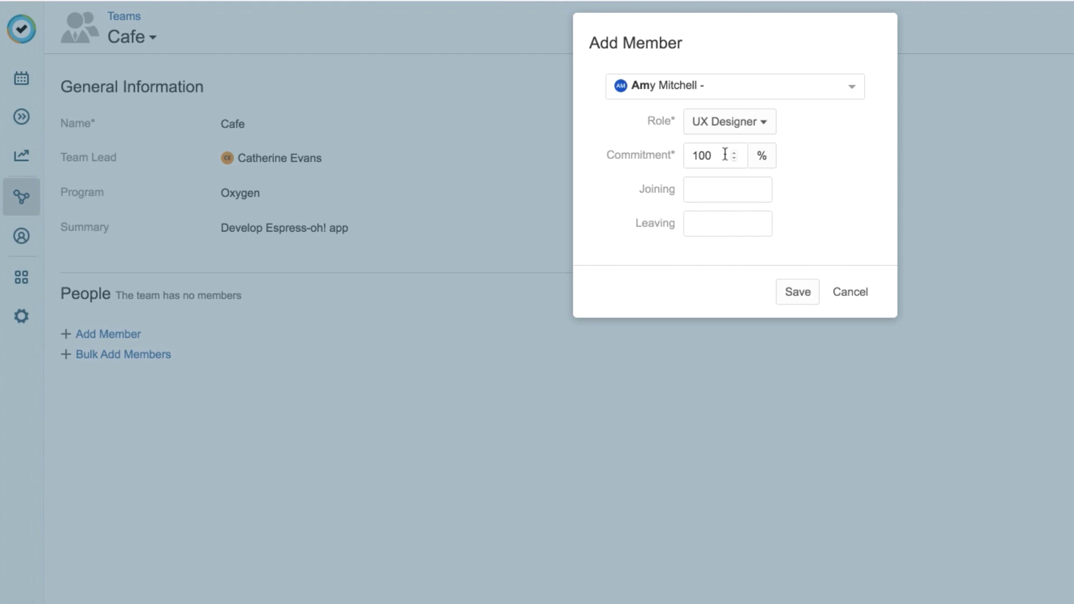
pyautogui.click(747, 188)
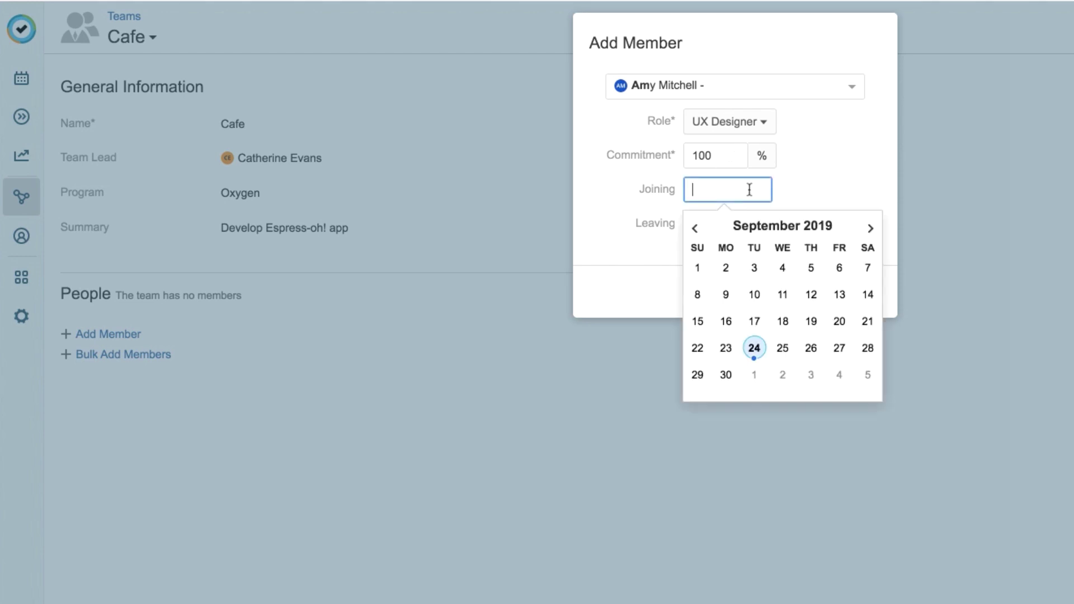
pyautogui.click(834, 183)
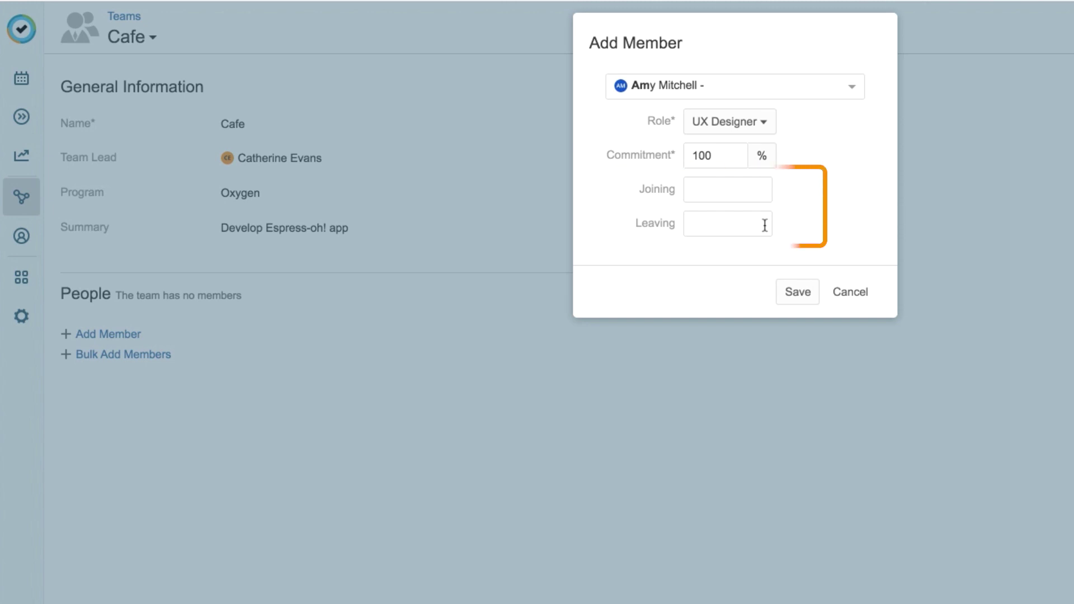
pyautogui.click(796, 292)
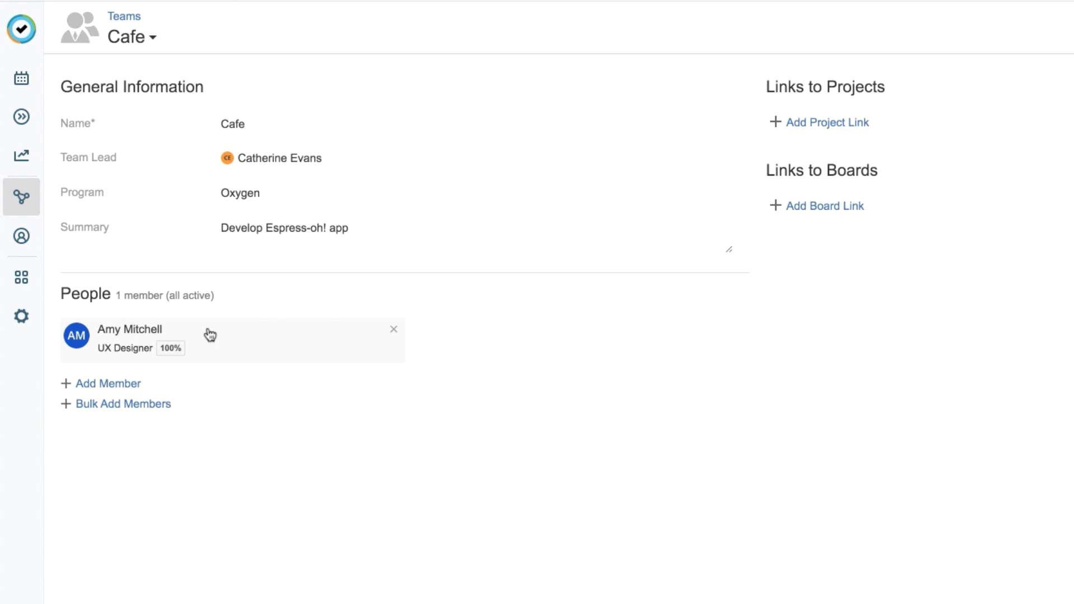
# Step: Add an 'Instructional Designer' role under Settings > Team Roles
pyautogui.click(22, 319)
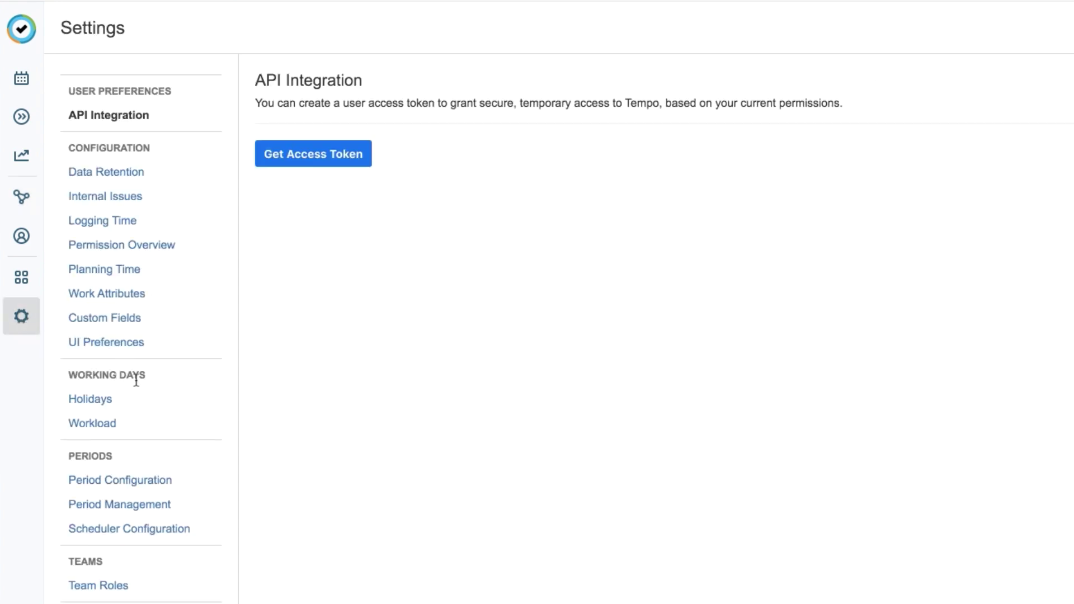
pyautogui.click(149, 591)
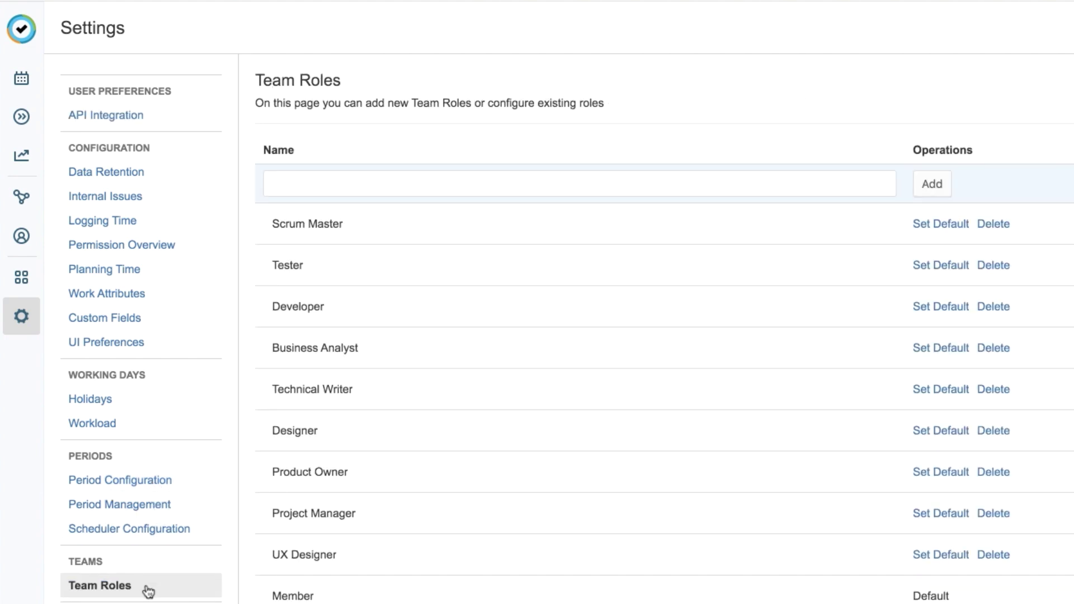
pyautogui.click(312, 179)
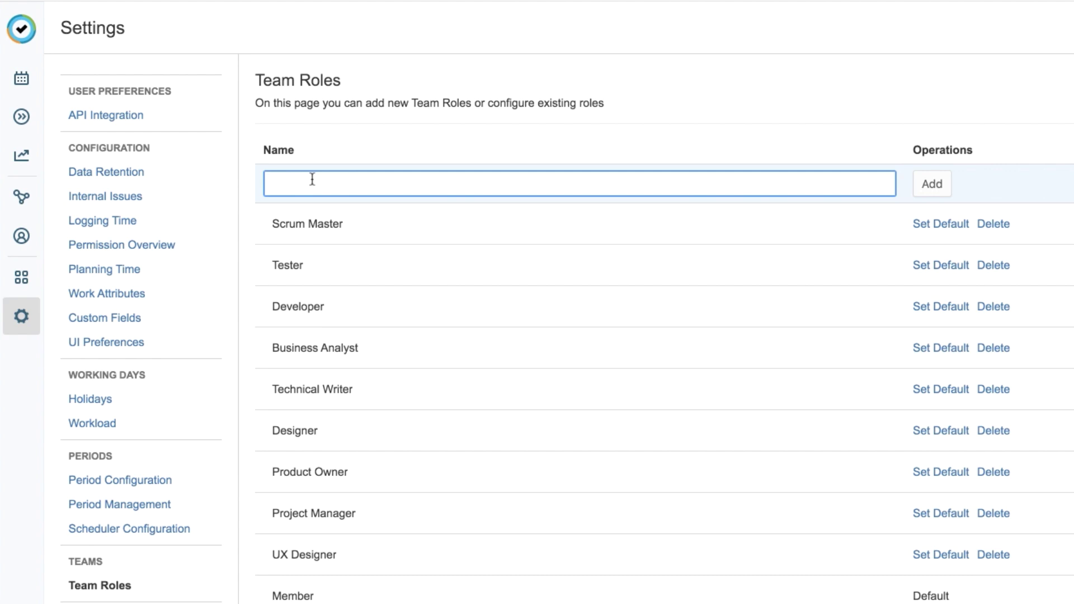
pyautogui.write('Instructional Designer')
pyautogui.click(939, 187)
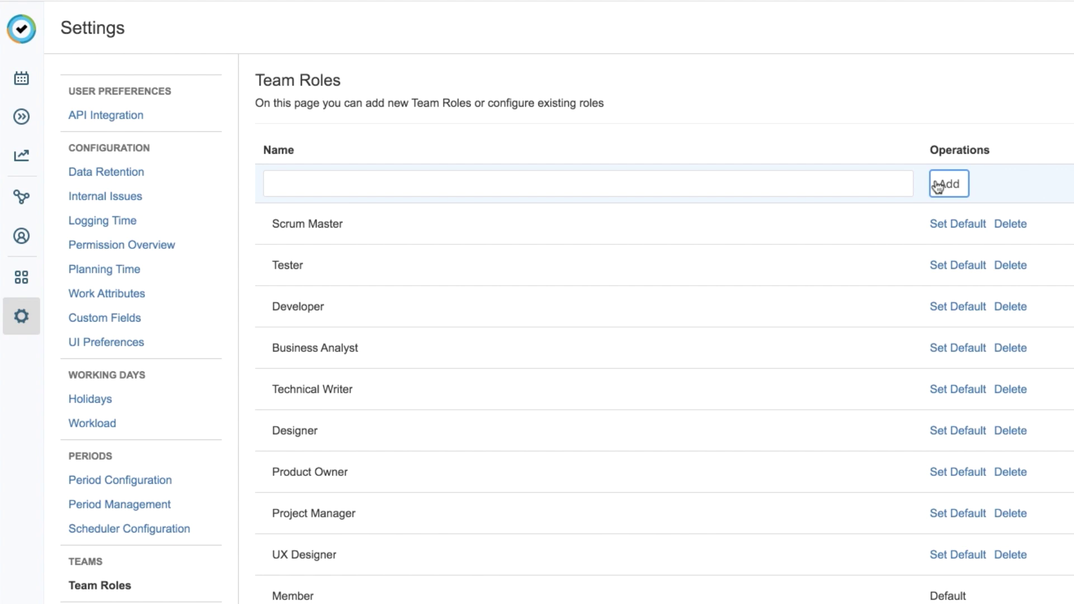
# Step: Bulk-add the five users of the Beans group to the Cafe team
pyautogui.click(25, 200)
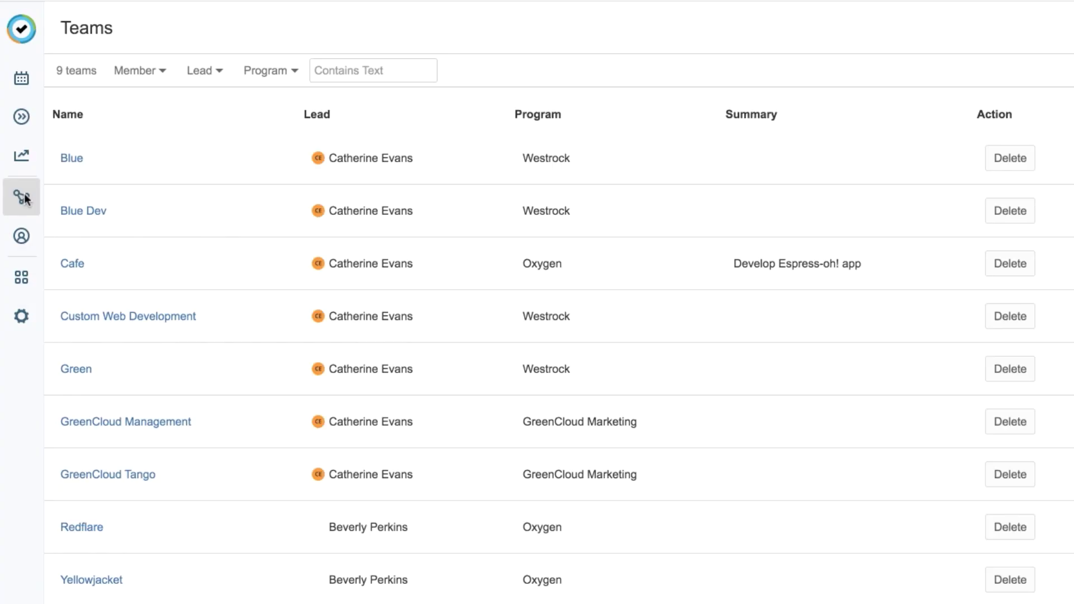
pyautogui.click(73, 266)
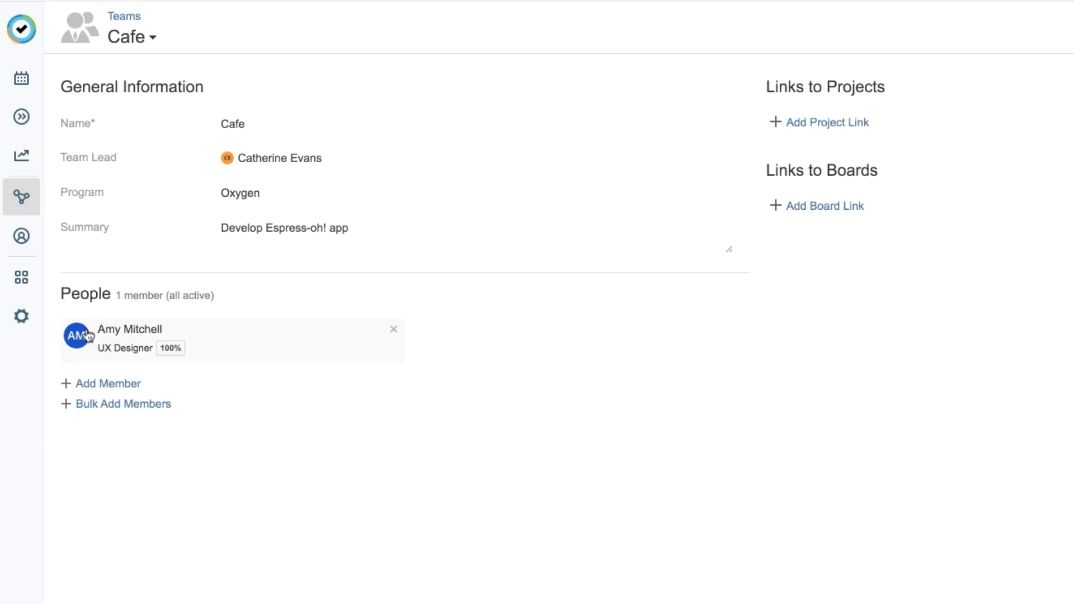
pyautogui.click(96, 403)
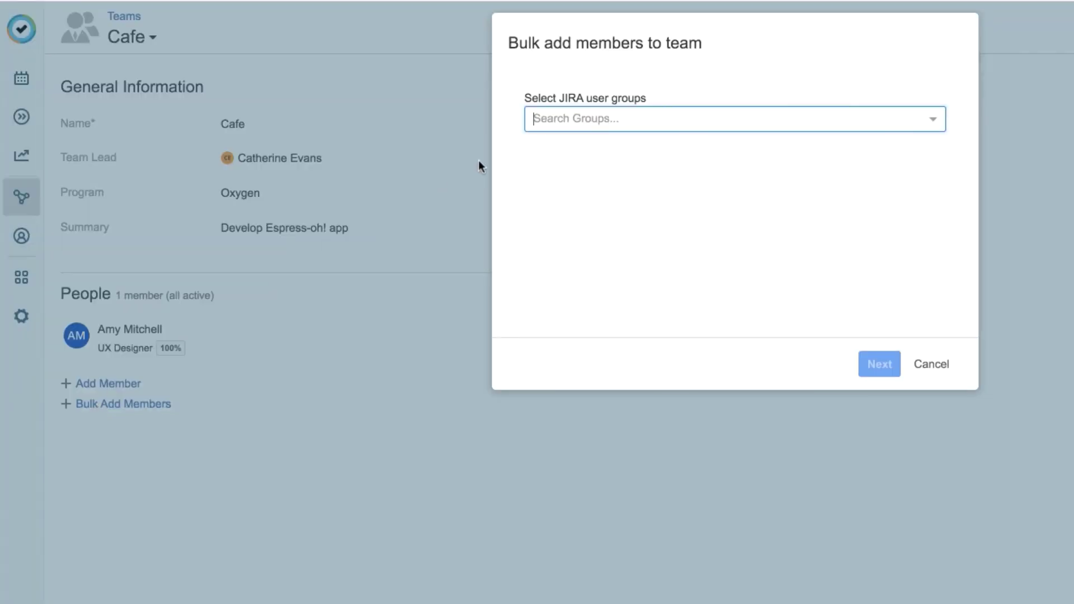
pyautogui.write('Beans')
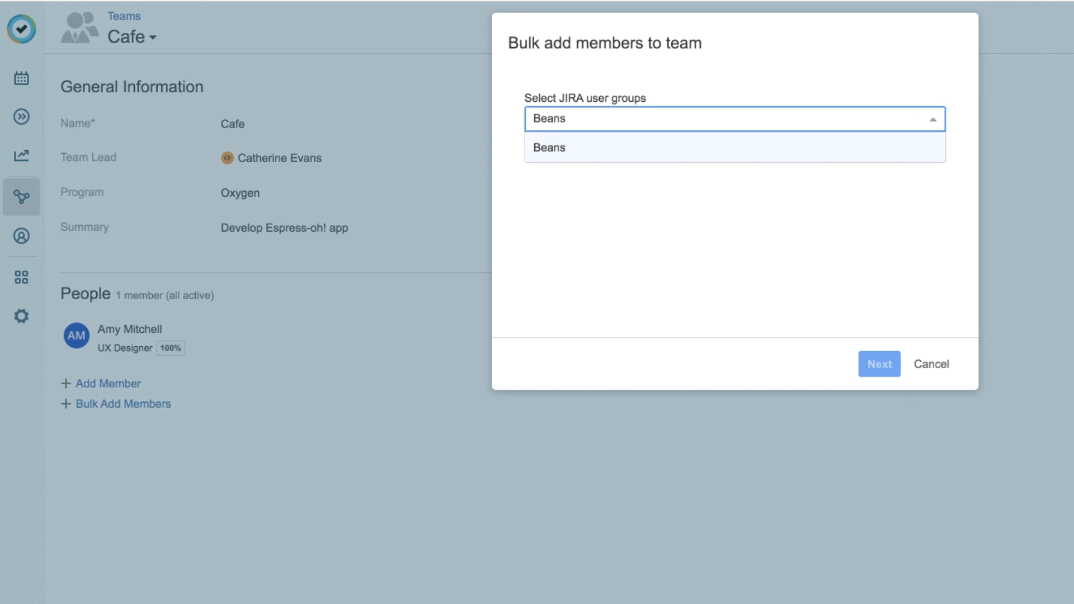
pyautogui.click(552, 148)
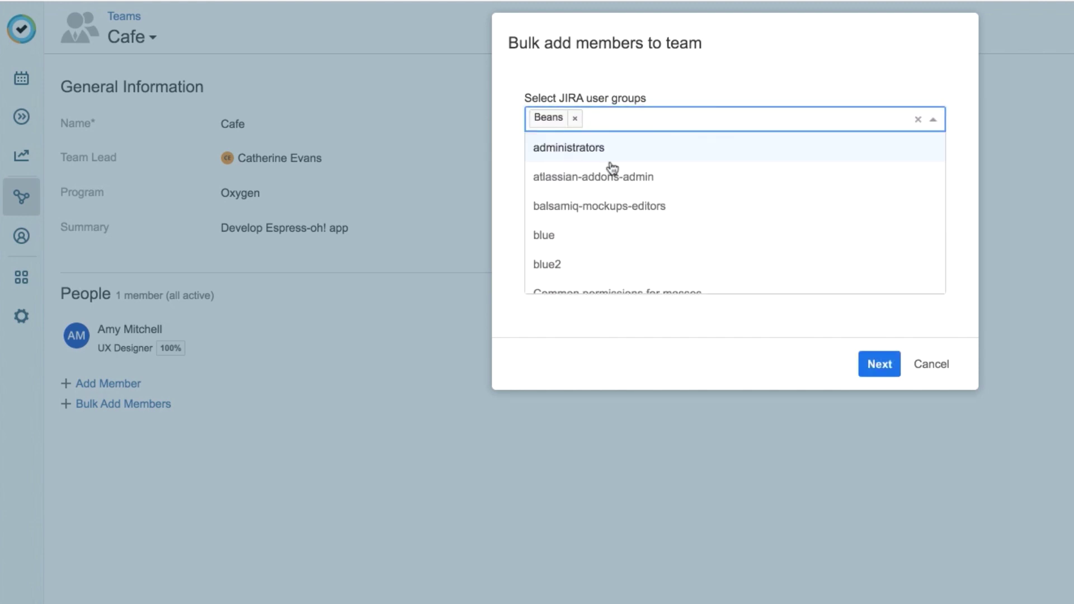
pyautogui.click(781, 354)
pyautogui.click(883, 364)
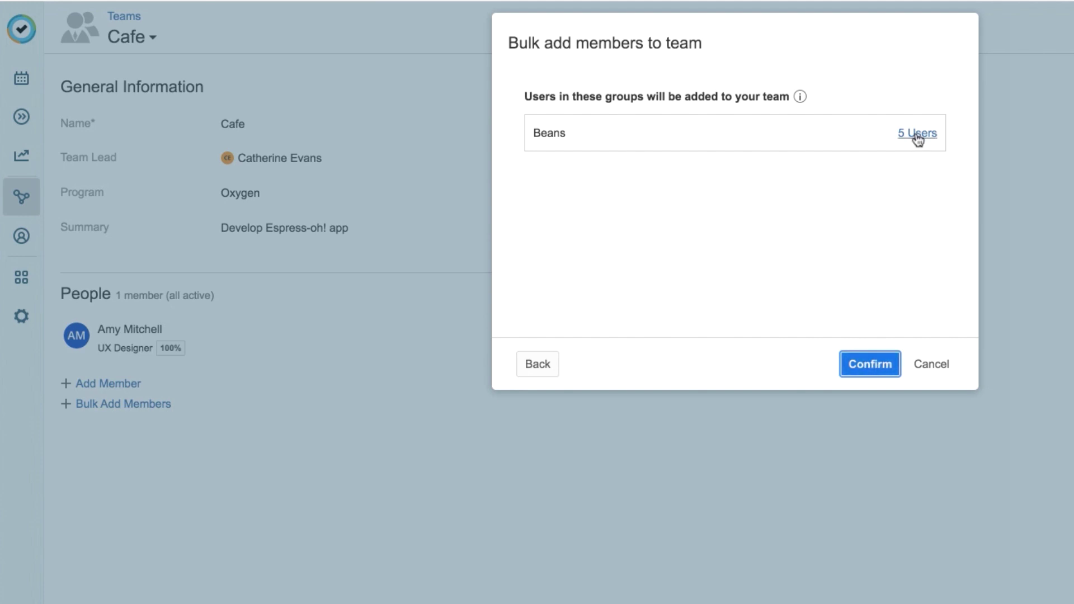
pyautogui.click(865, 369)
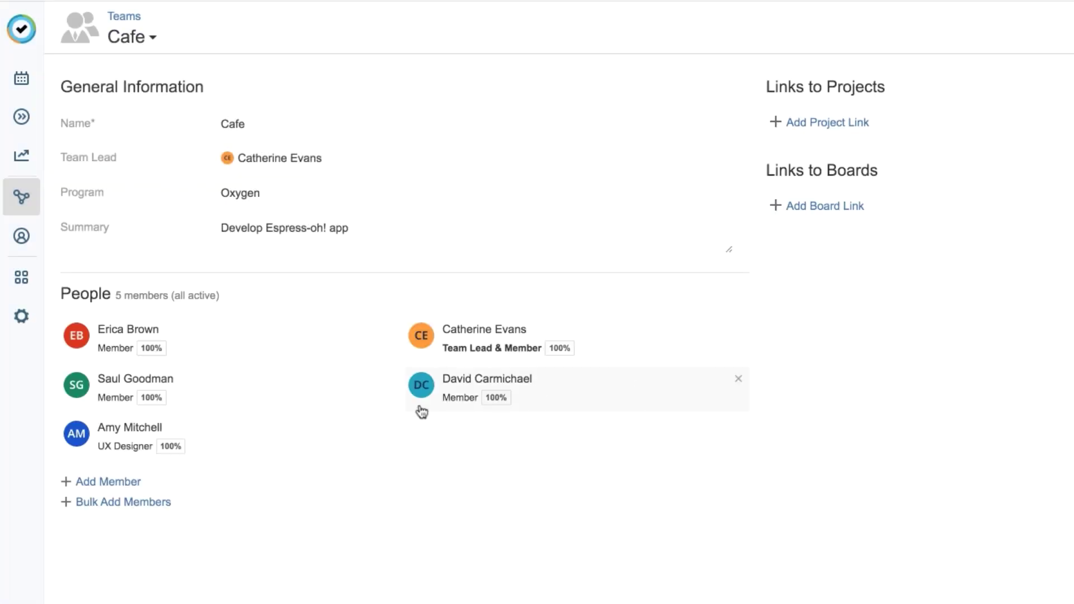
# Step: Make the first two left-column members Developer and Instructional Designer
pyautogui.click(112, 352)
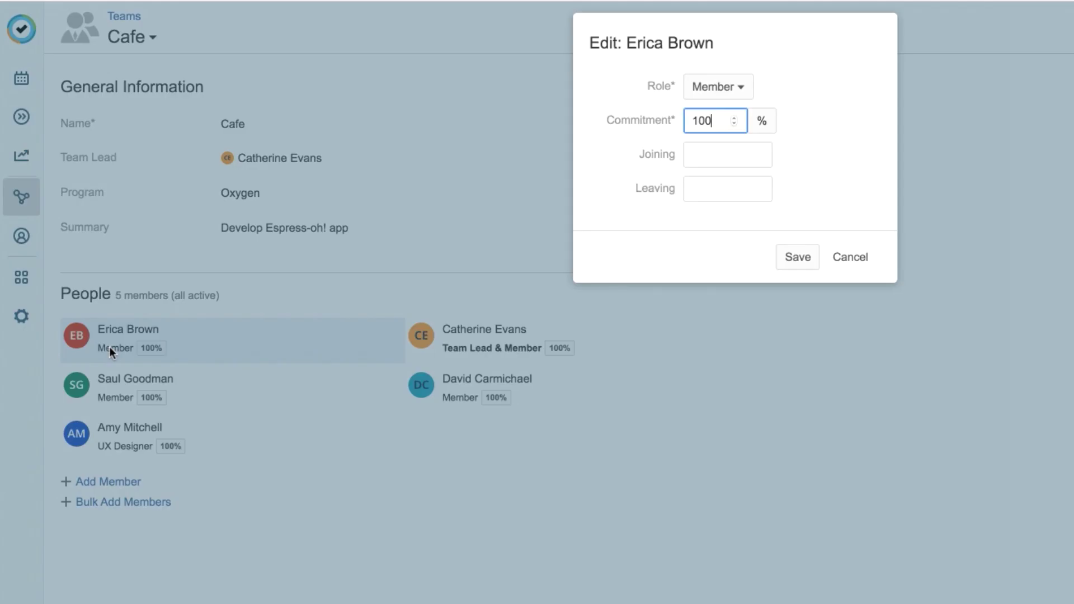
pyautogui.click(738, 88)
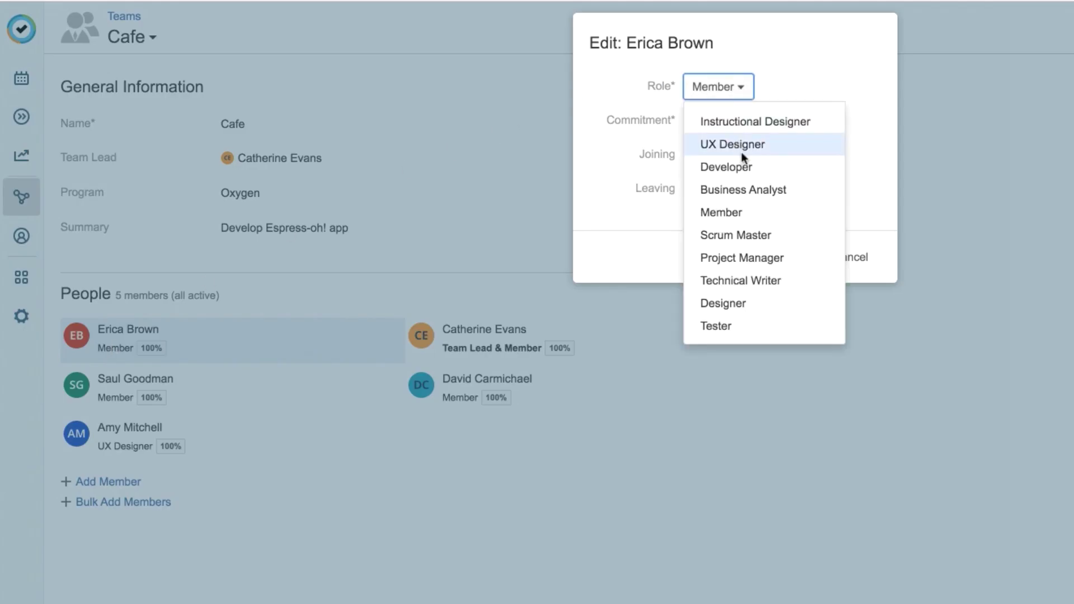
pyautogui.click(752, 165)
pyautogui.click(797, 258)
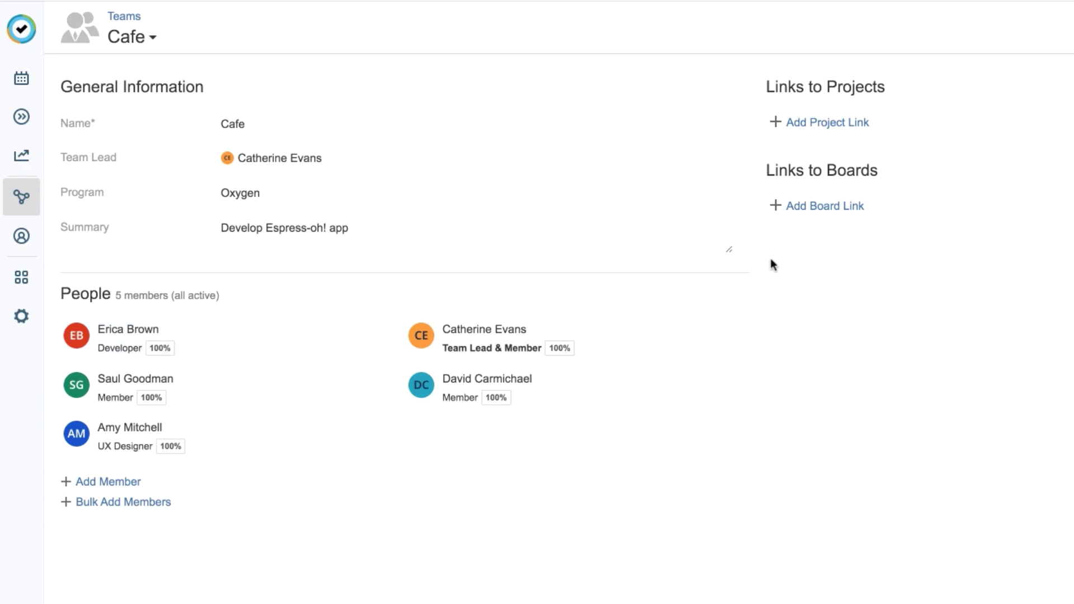
pyautogui.click(114, 389)
pyautogui.click(738, 86)
pyautogui.click(815, 120)
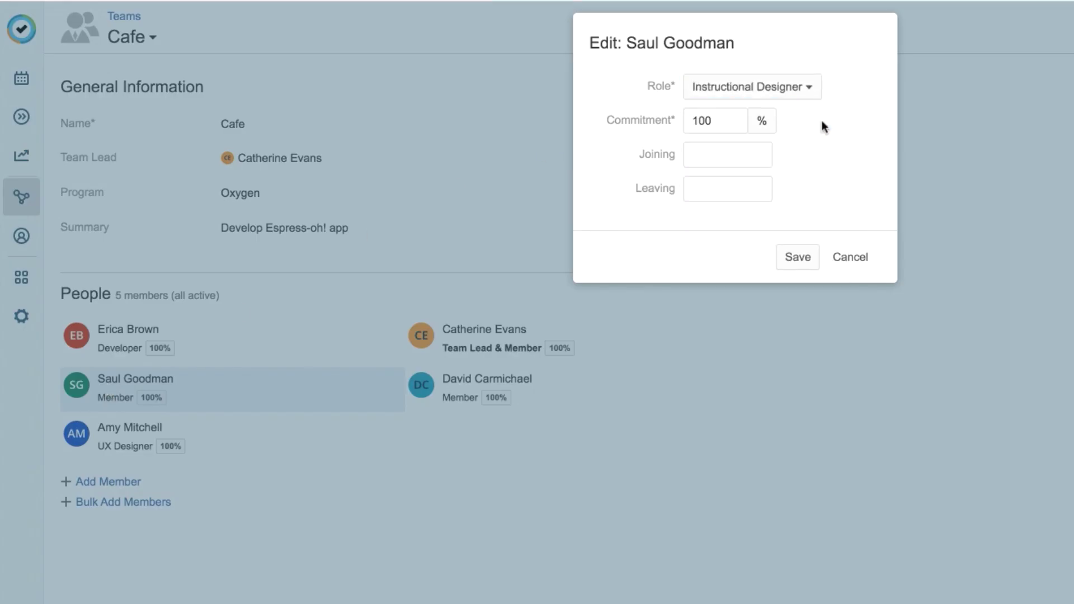
pyautogui.click(798, 258)
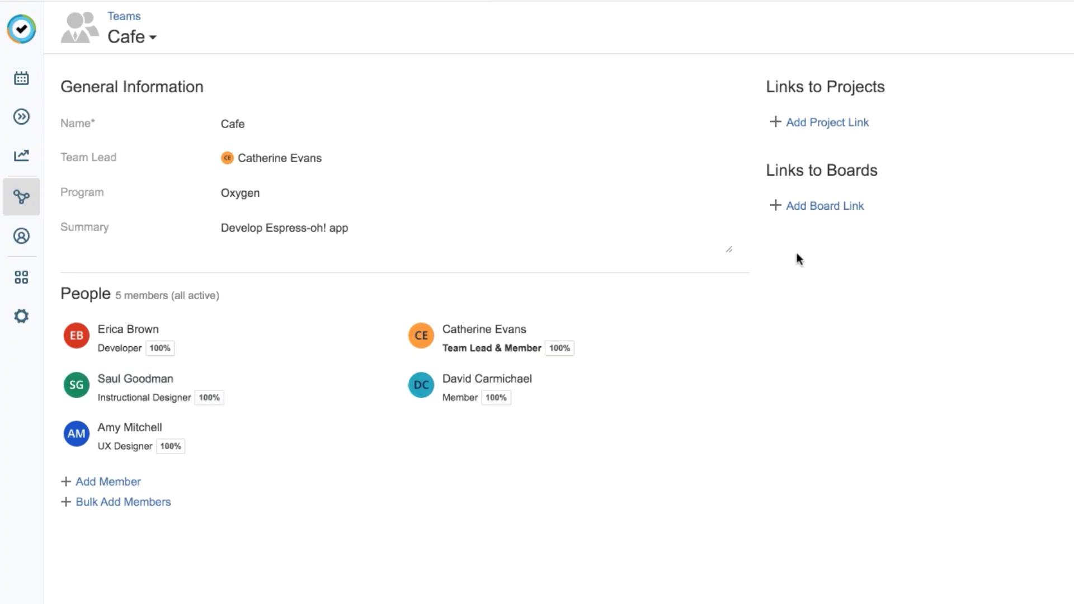
# Step: Give the team lead the Project Manager role and the remaining member the Tester role
pyautogui.click(490, 338)
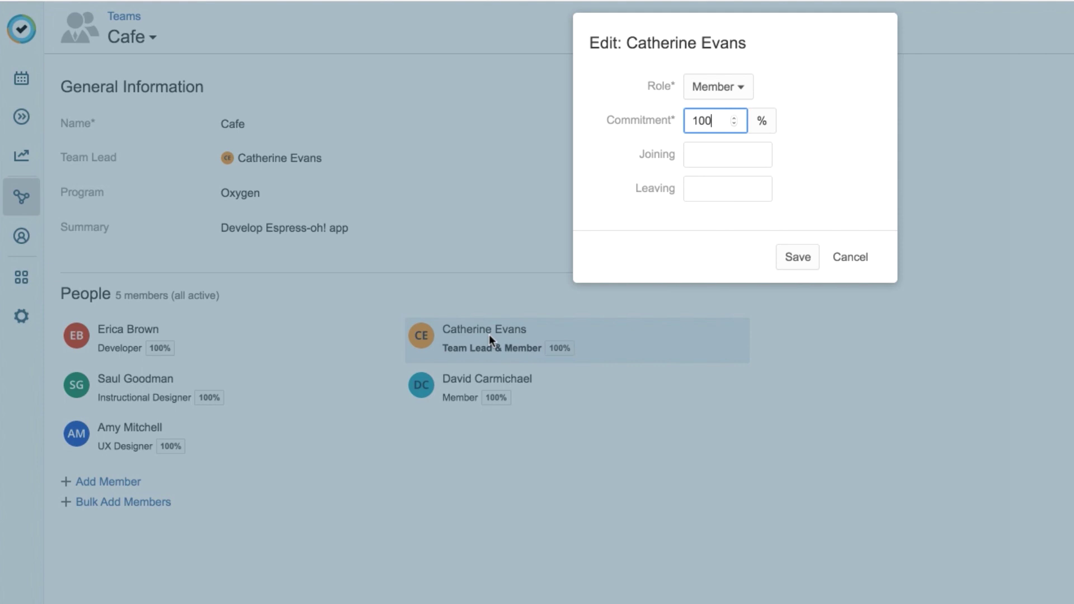
pyautogui.click(747, 87)
pyautogui.click(811, 258)
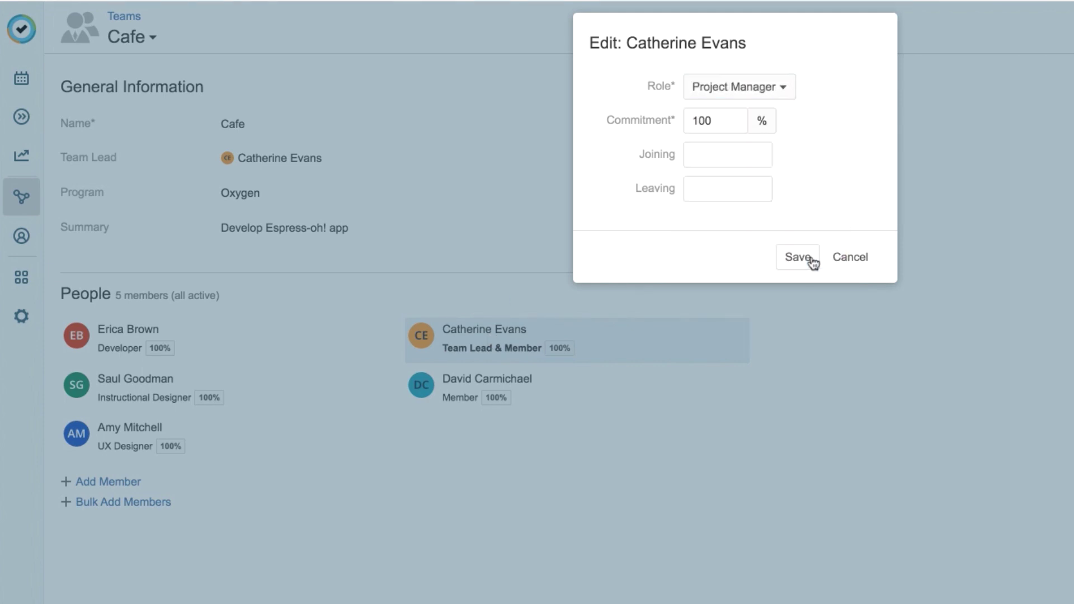
pyautogui.click(810, 258)
pyautogui.click(503, 383)
pyautogui.click(738, 92)
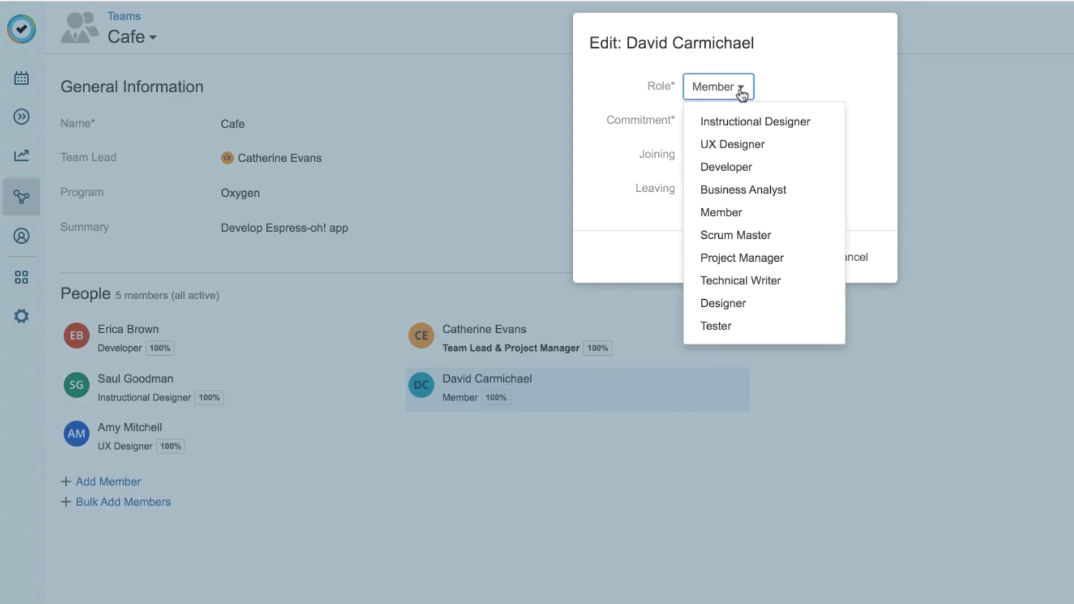
pyautogui.click(758, 326)
pyautogui.click(800, 258)
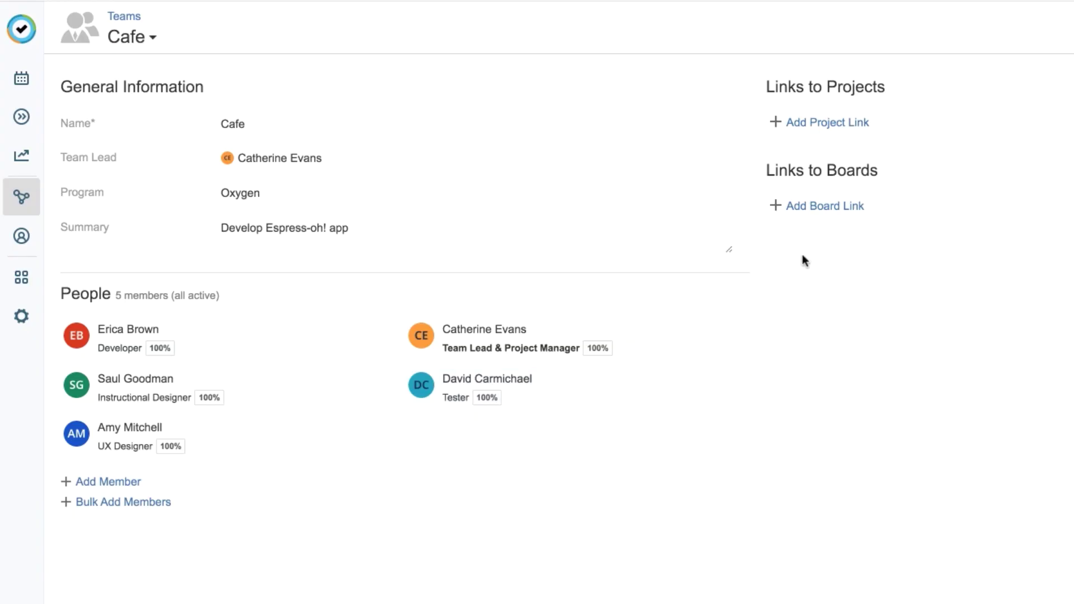